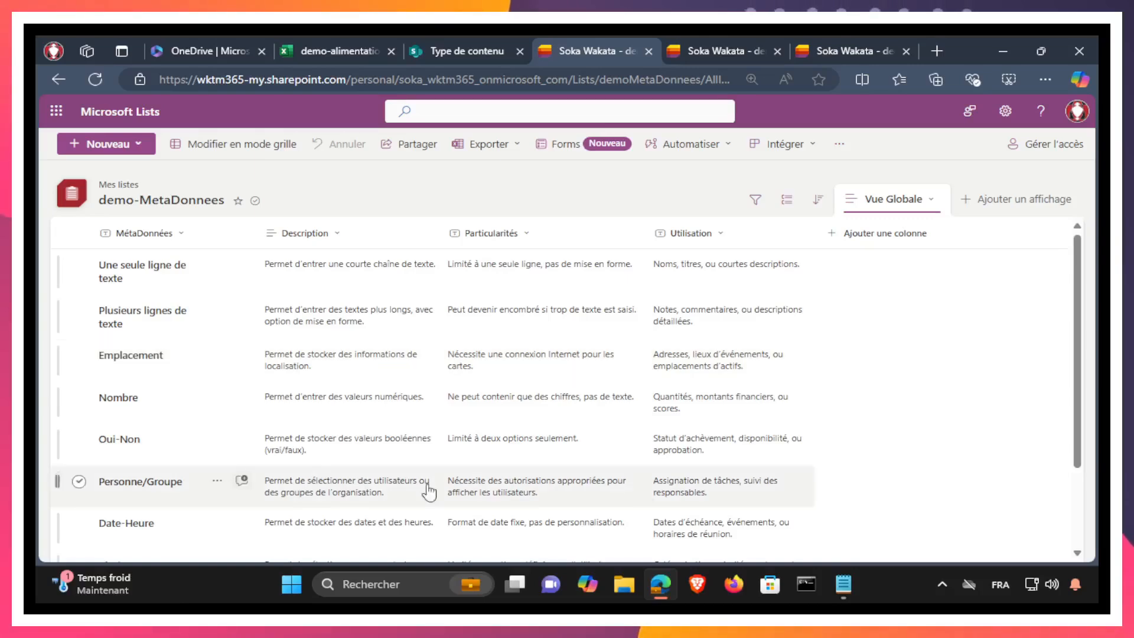
# - Add a column of type Image named "Image" to the demo-MetaDonnees list, keeping the default extra options, and save it
pyautogui.scroll(-2, 983, 425)
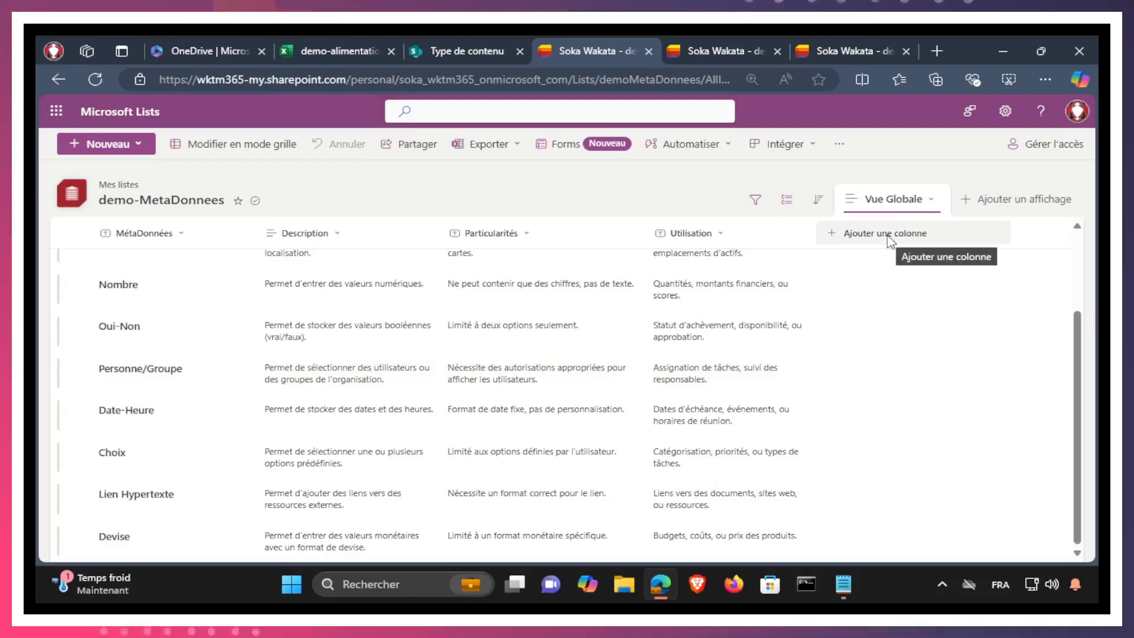
pyautogui.click(840, 235)
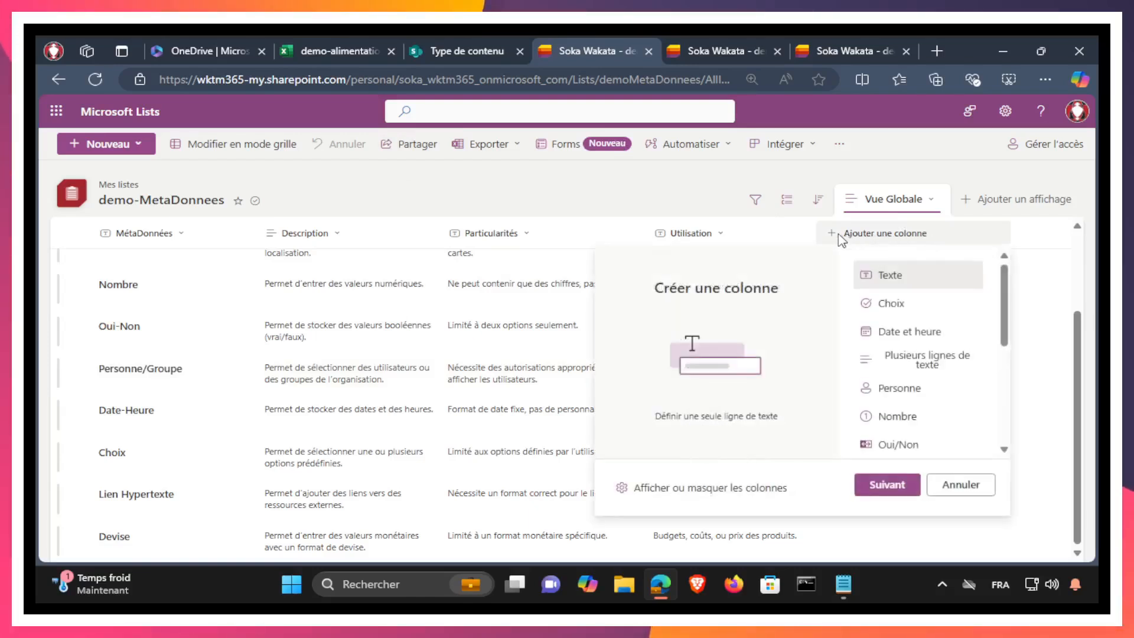
pyautogui.scroll(-3, 916, 354)
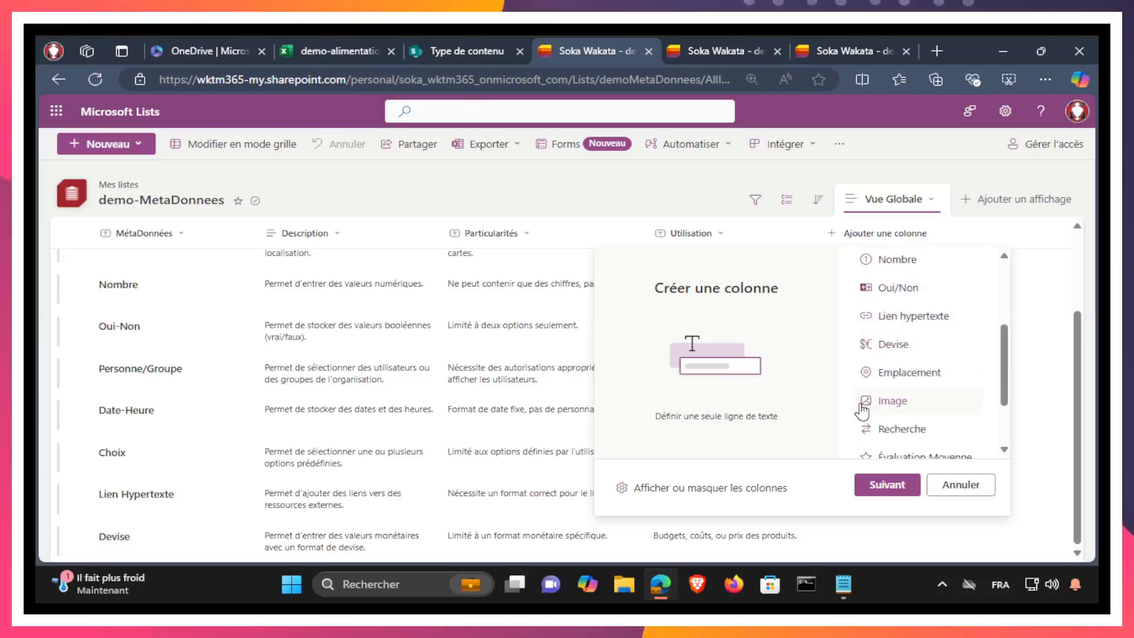
pyautogui.click(885, 405)
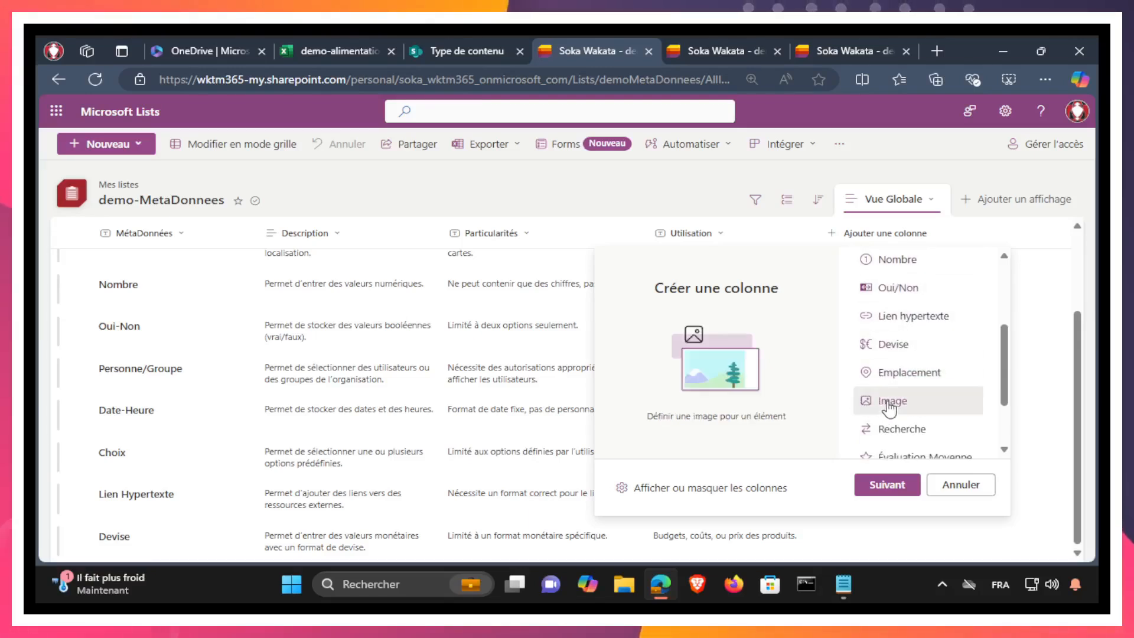
pyautogui.click(892, 484)
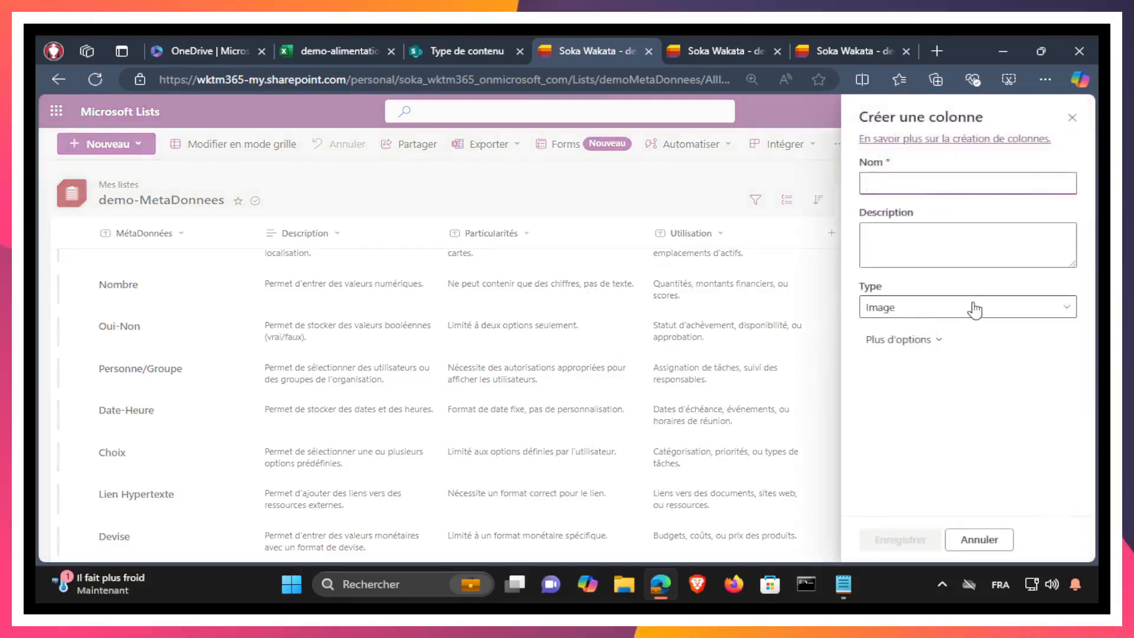
pyautogui.write('Image')
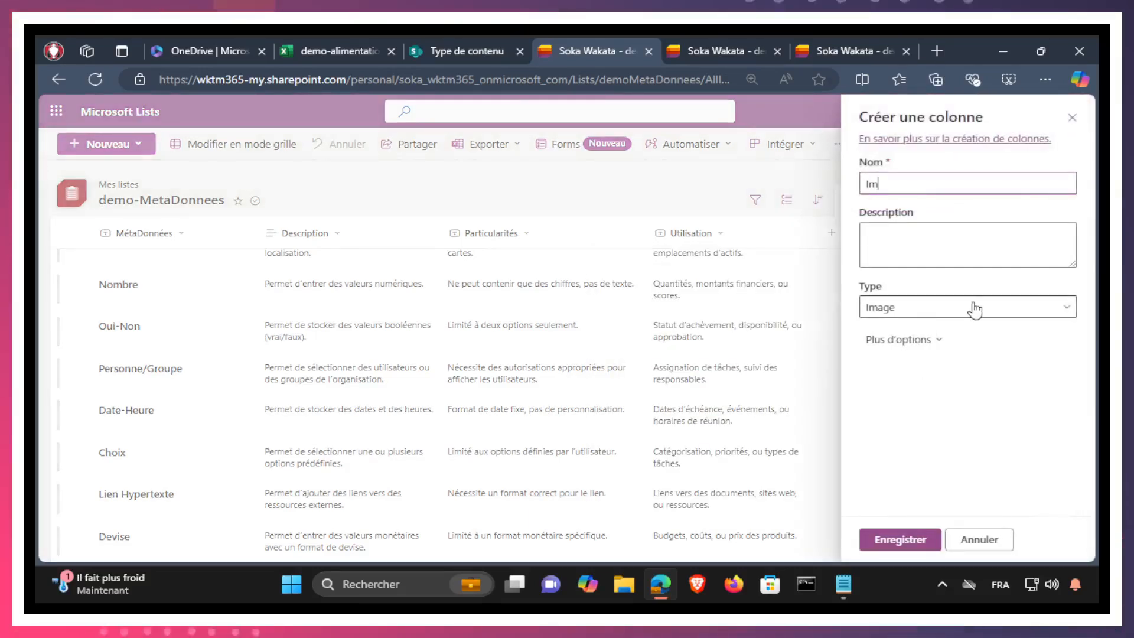
pyautogui.click(939, 341)
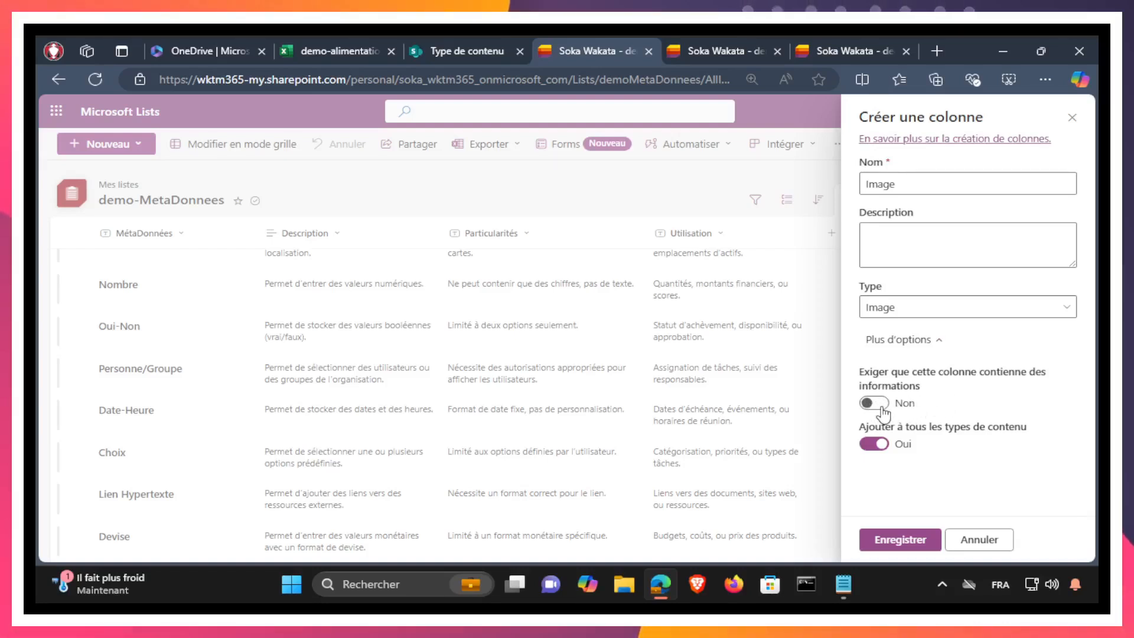
pyautogui.click(939, 341)
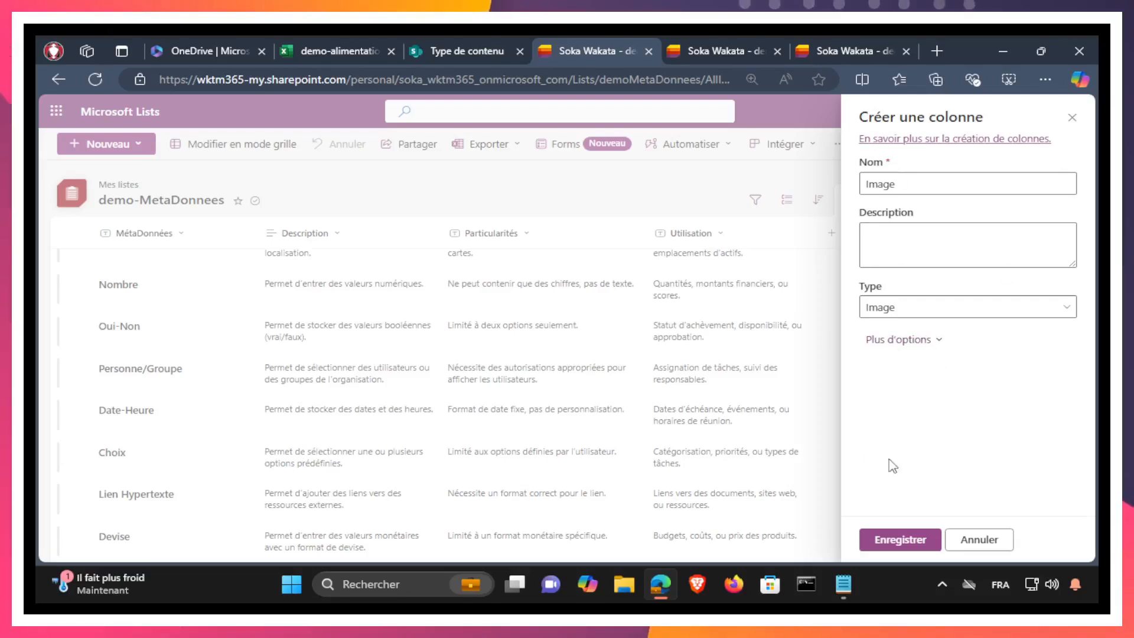
pyautogui.click(907, 541)
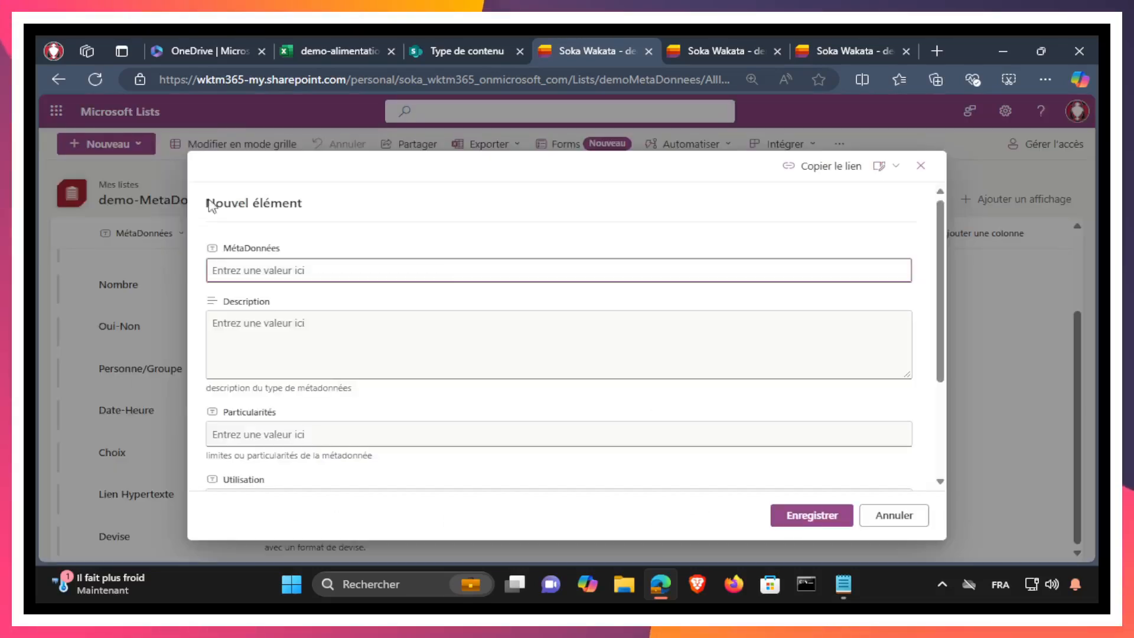
# - Start a new item with MétaDonnées "Image", Description "Permet d'ajouter des images à la liste." and Particularités "Limité à un seul fichier image par colonne."
pyautogui.click(400, 269)
pyautogui.write('Image')
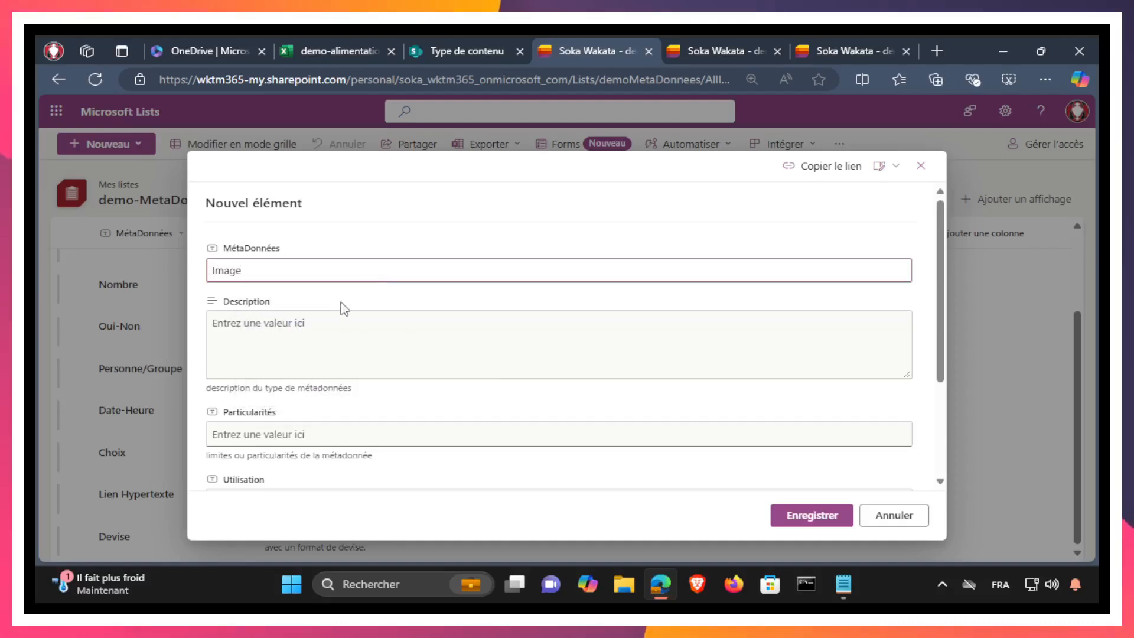
pyautogui.click(310, 332)
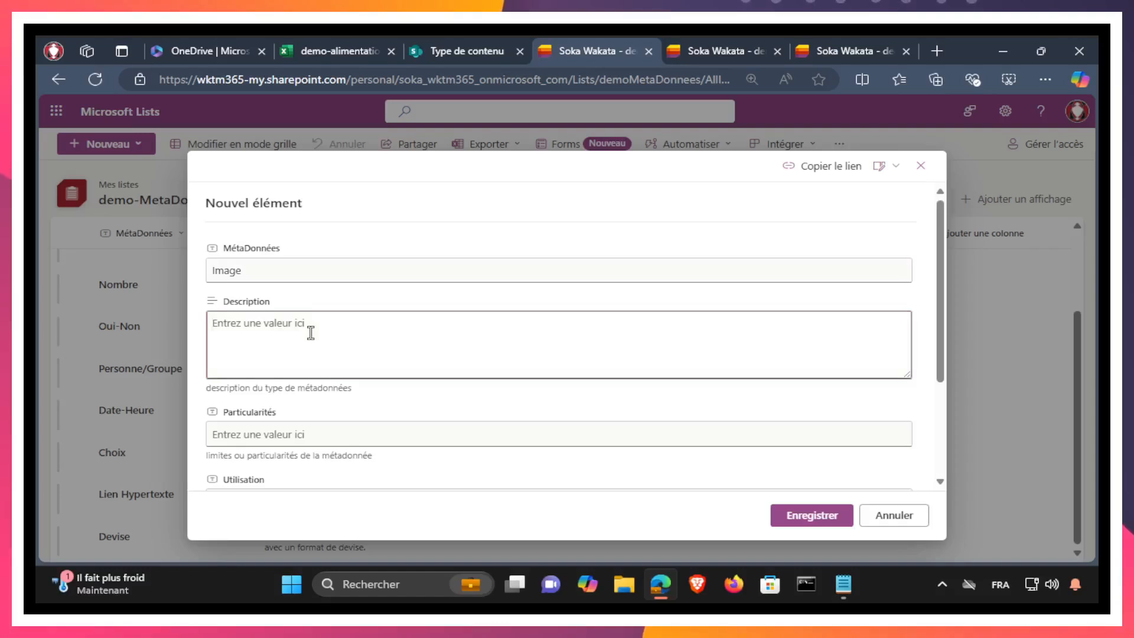
pyautogui.write("Permet d'ajouter des images à la liste.")
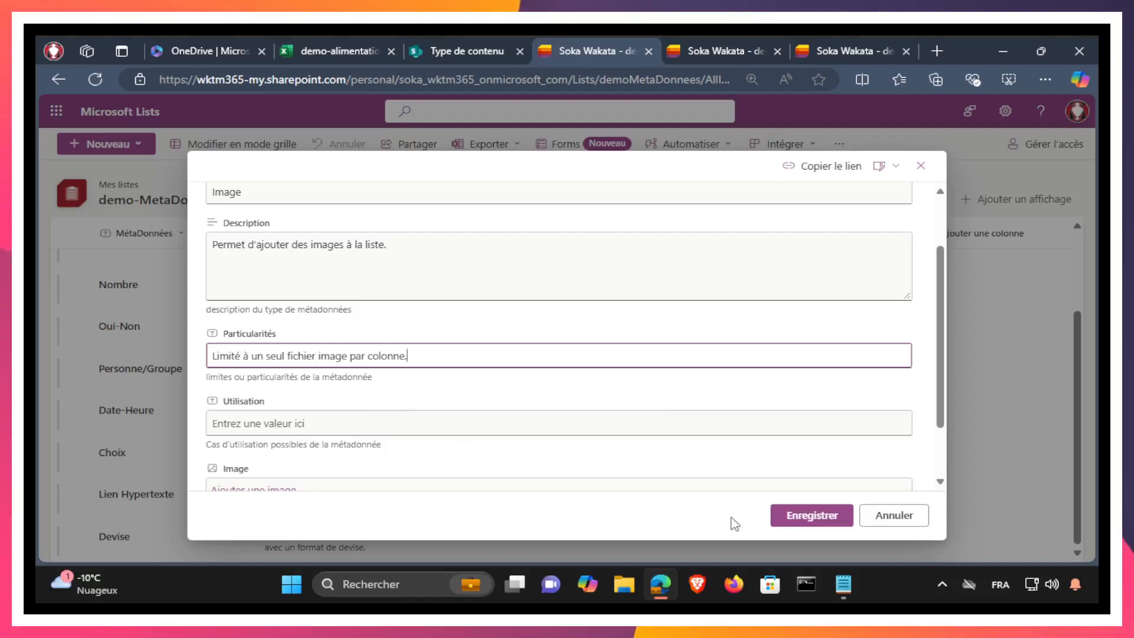
# - Set the new item's Utilisation to "Illustrations de produits, photos d'événements, ou logos." and review the completed fields
pyautogui.click(383, 428)
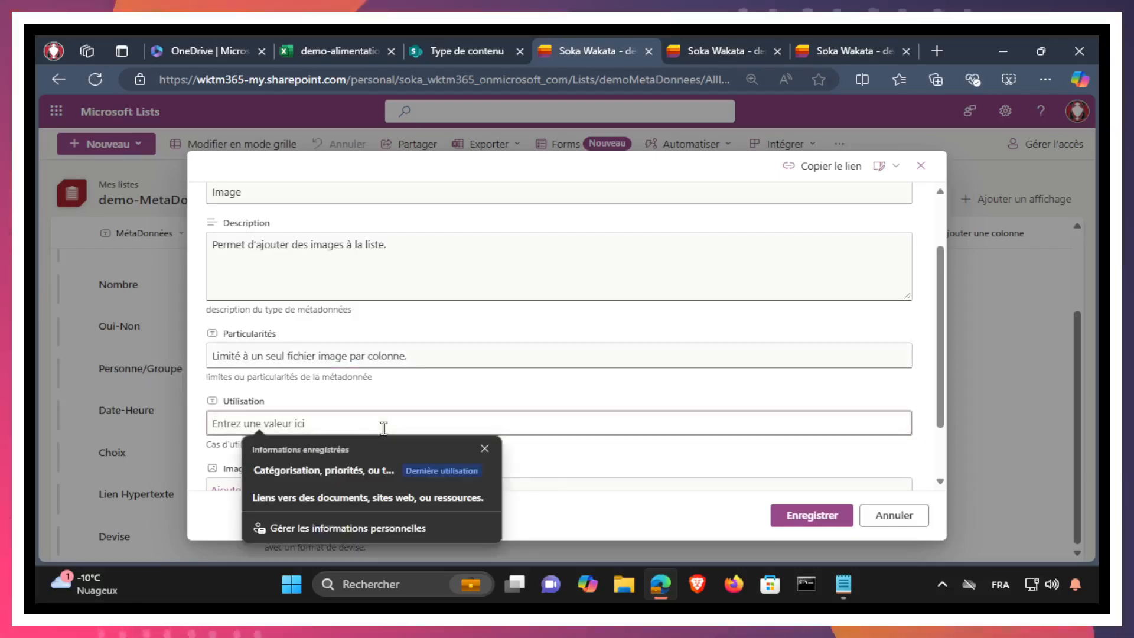
pyautogui.write("Illustrations de produits, photos d'événements, ou logos.")
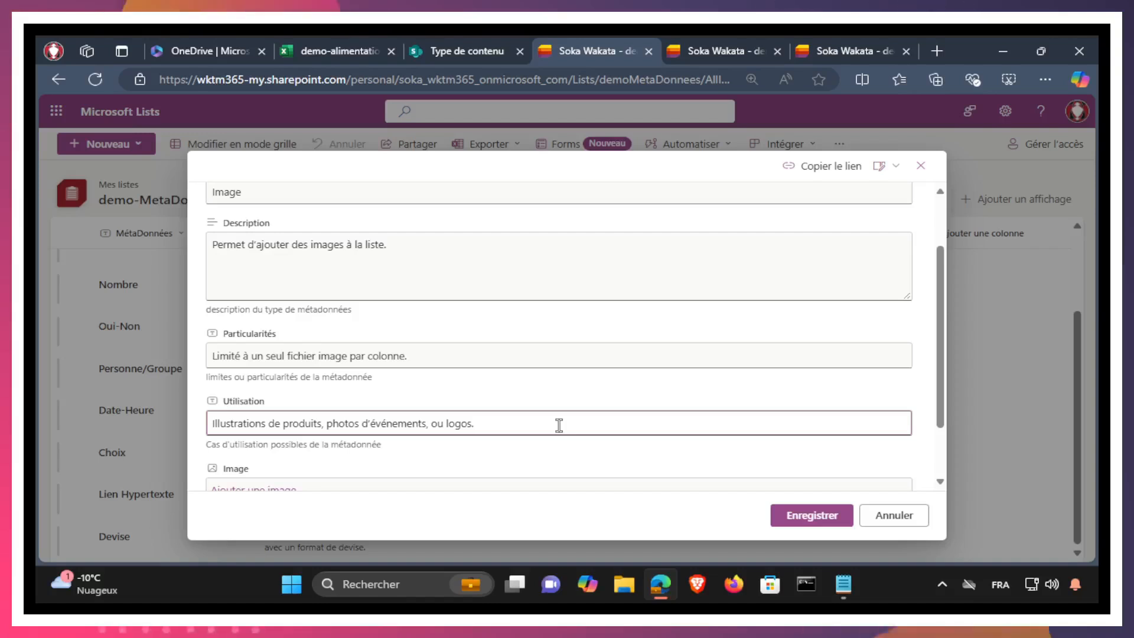
pyautogui.scroll(2, 542, 443)
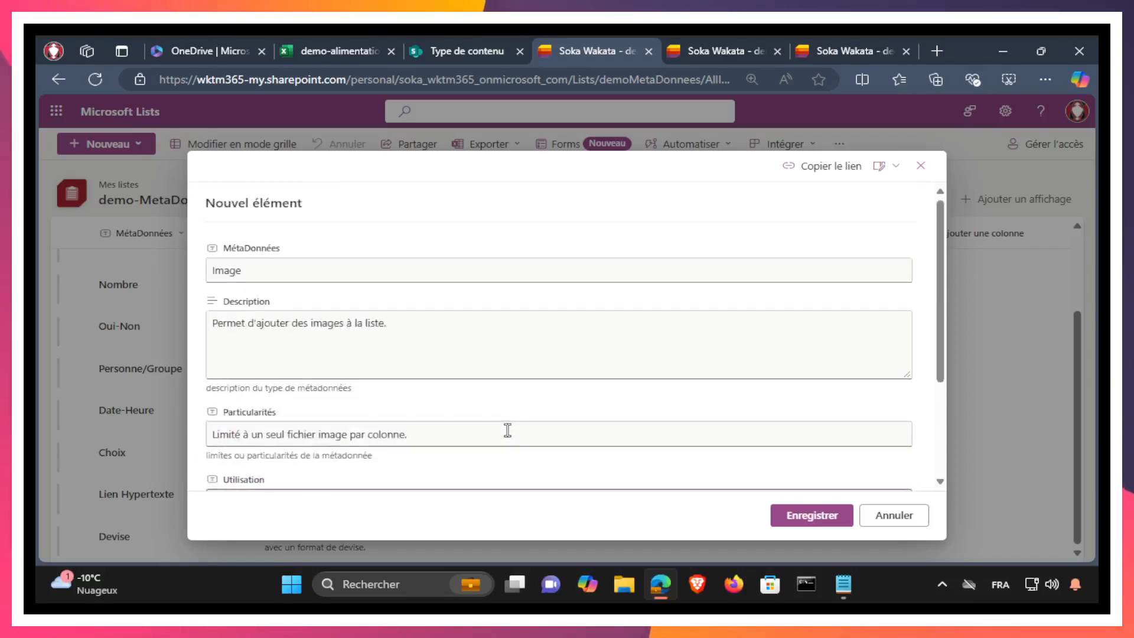
pyautogui.scroll(-3, 507, 430)
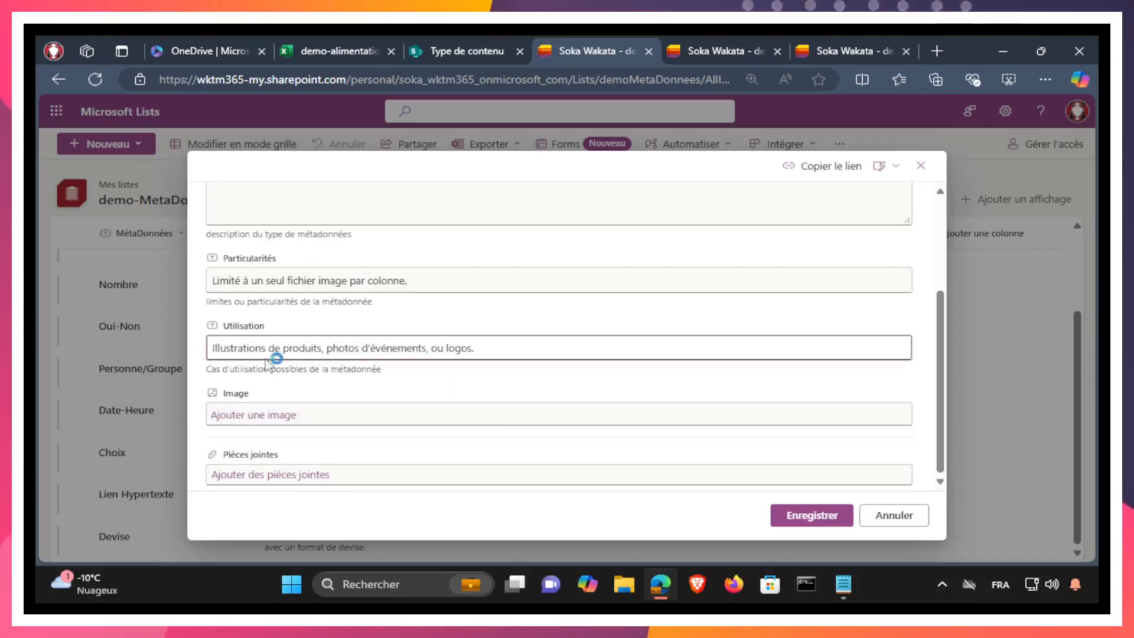
pyautogui.scroll(1, 375, 352)
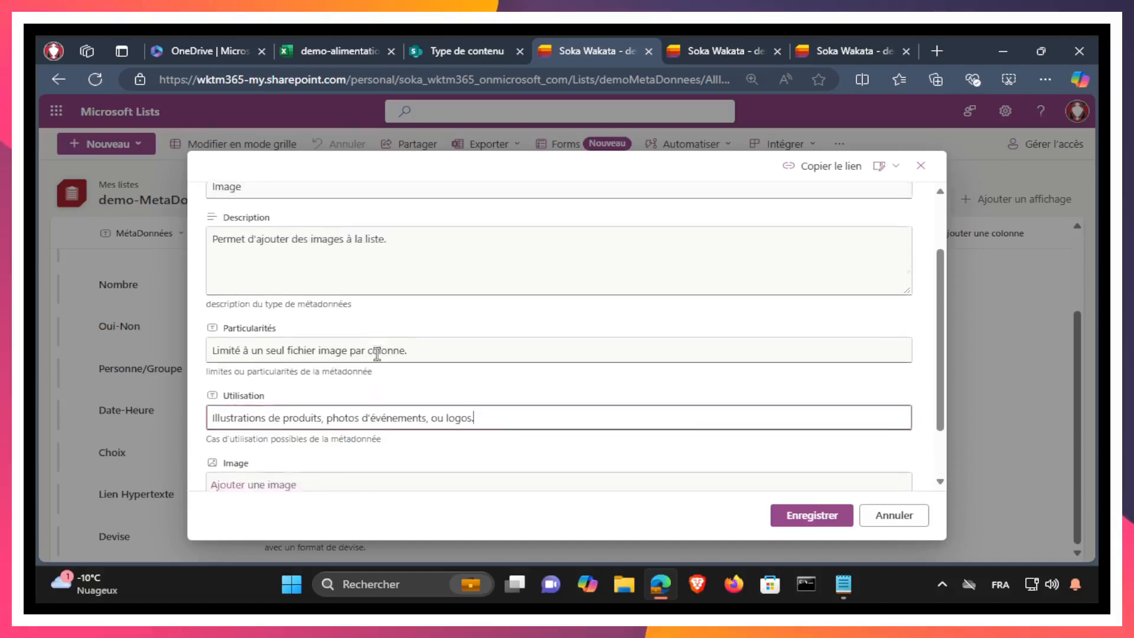
pyautogui.scroll(-1, 375, 353)
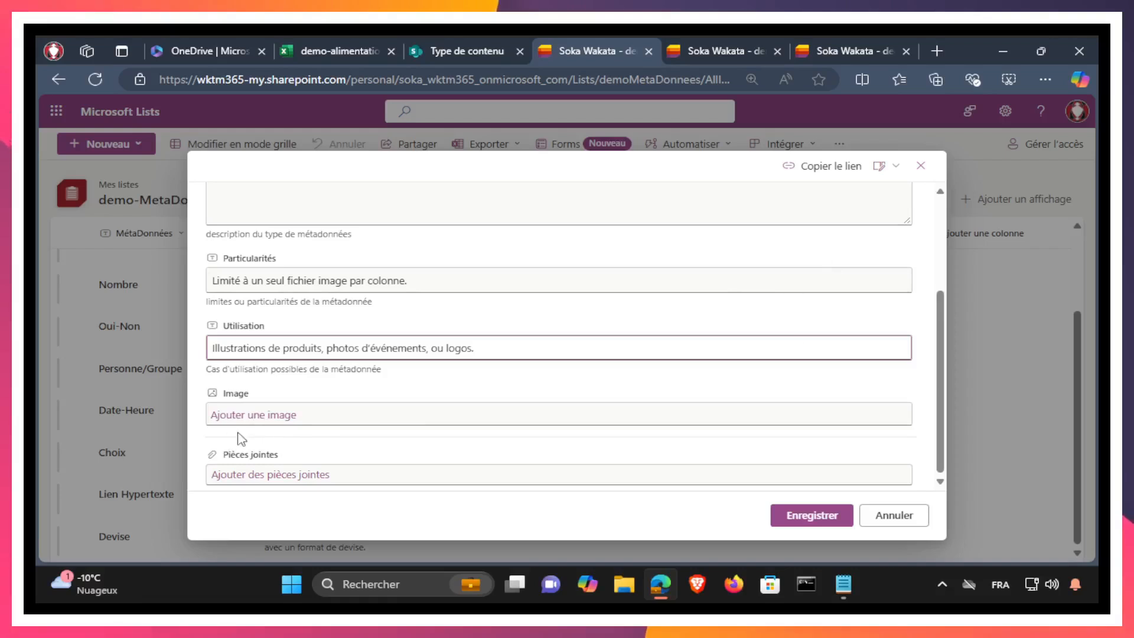
pyautogui.click(280, 372)
pyautogui.moveTo(211, 369); pyautogui.dragTo(406, 370)
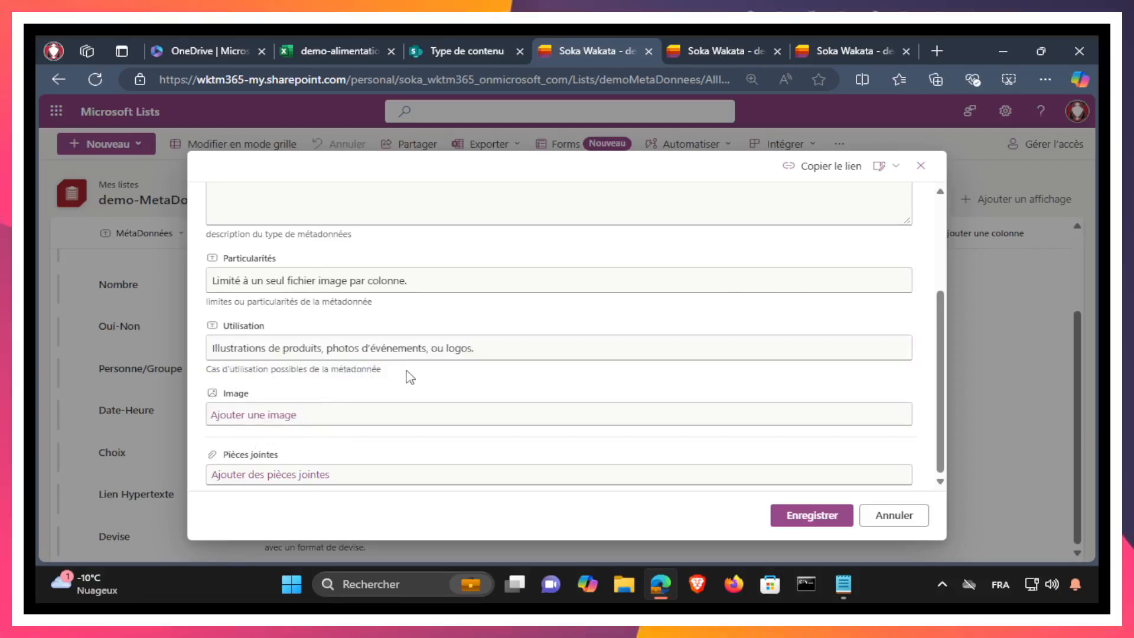
# - Upload SokaWakataFavIconxWhiteBorderx500x500.png from the img/logo folder in Téléchargements as the item's Image, and save the item
pyautogui.click(257, 416)
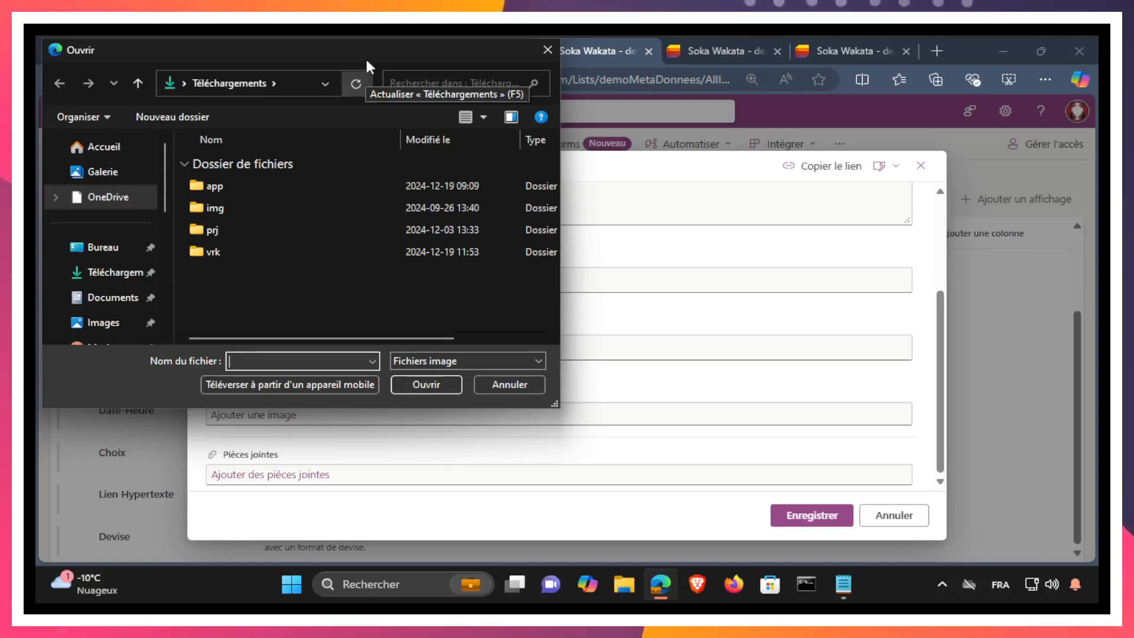
pyautogui.doubleClick(239, 206)
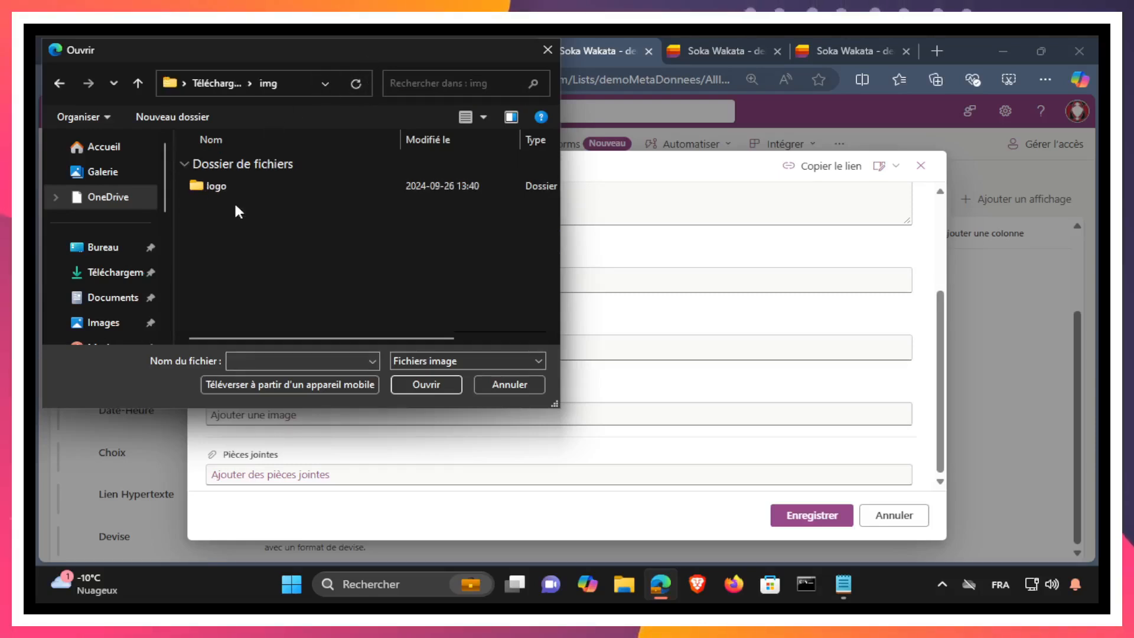
pyautogui.doubleClick(203, 192)
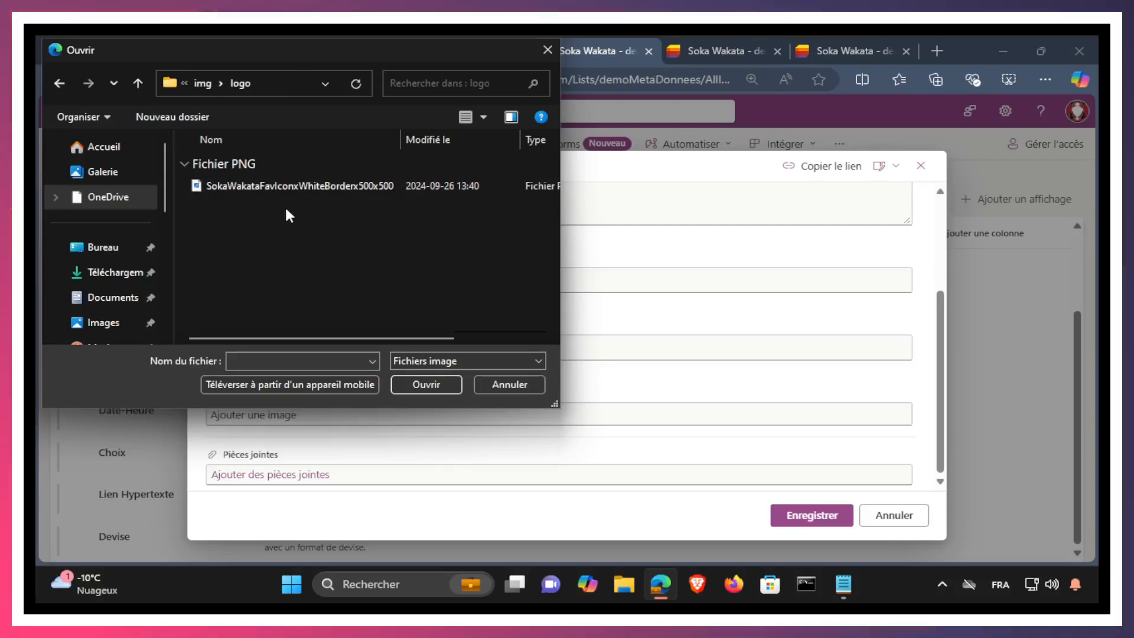
pyautogui.click(270, 187)
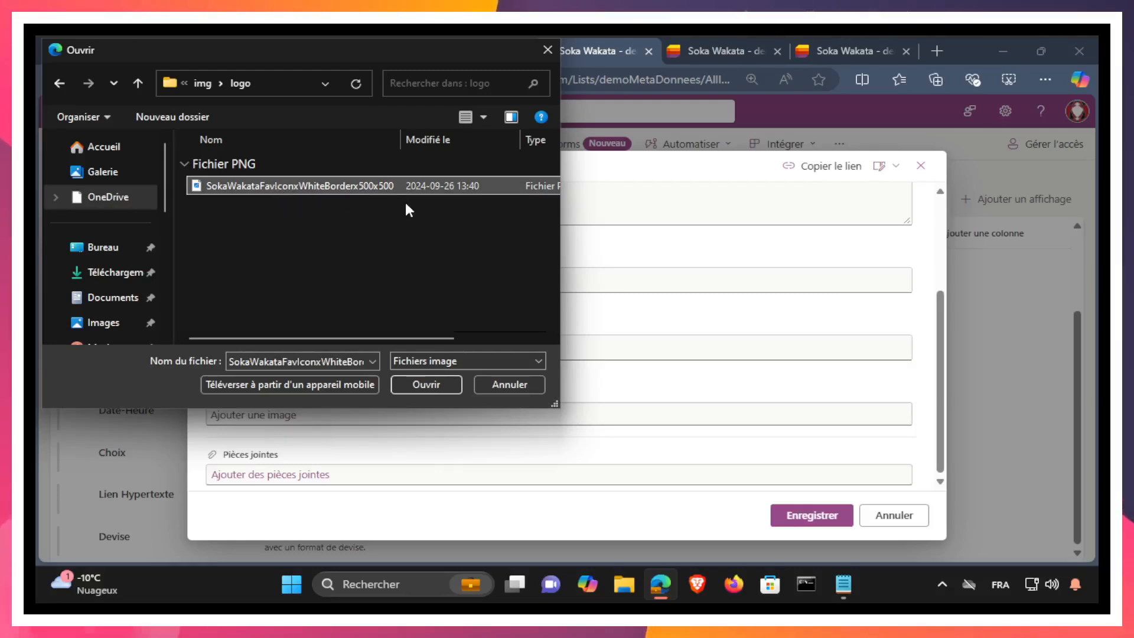
pyautogui.click(440, 359)
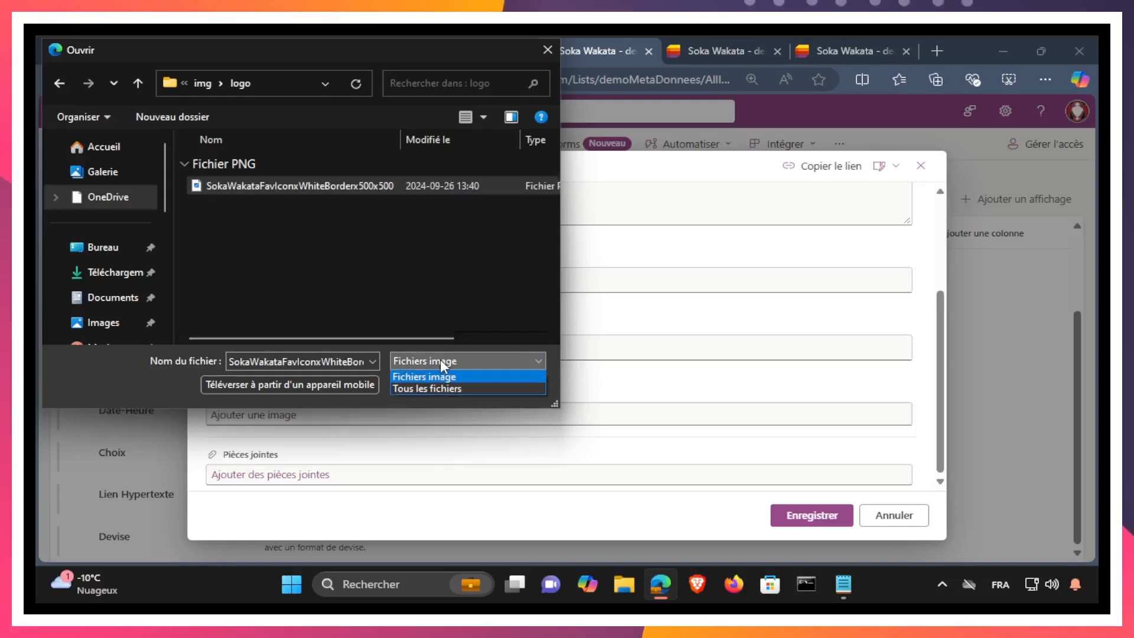
pyautogui.click(440, 359)
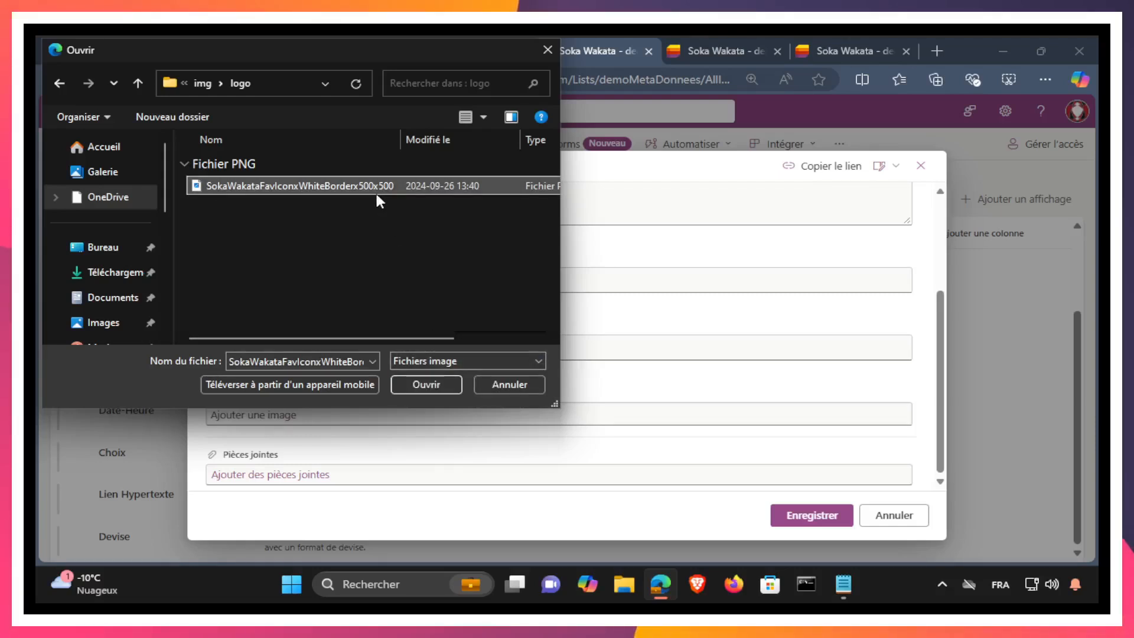
pyautogui.click(427, 387)
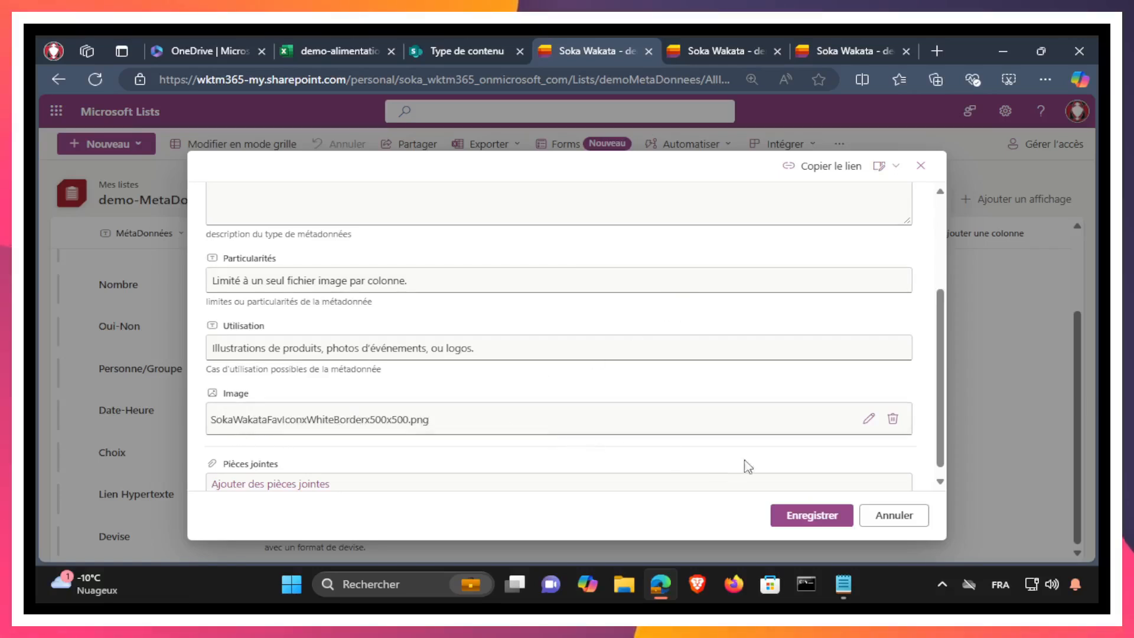
pyautogui.click(822, 518)
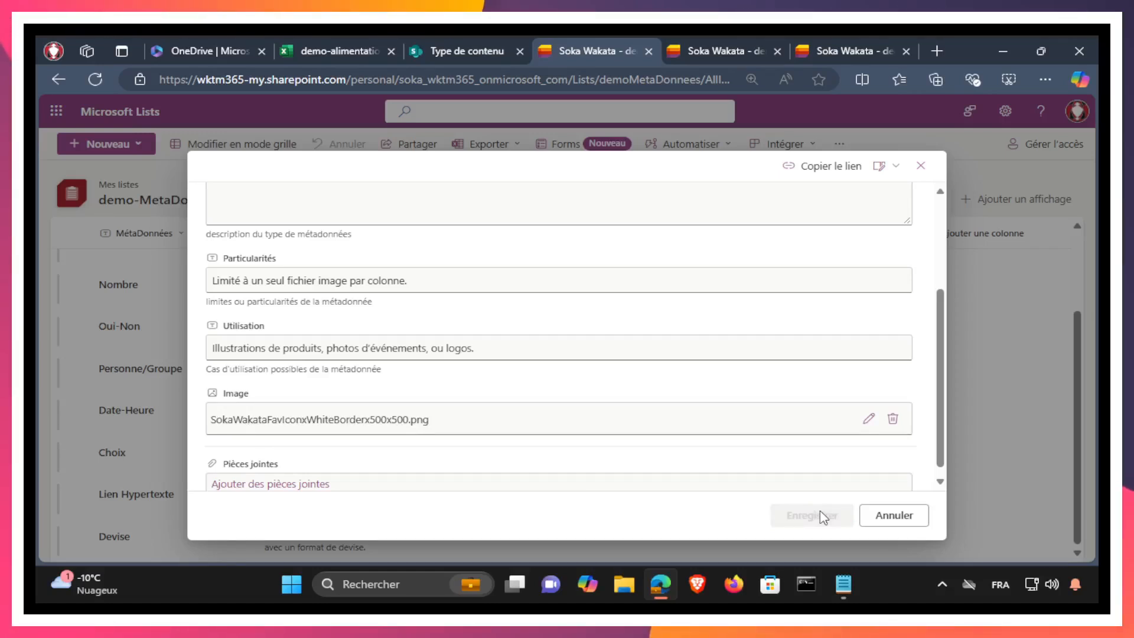
pyautogui.scroll(3, 400, 388)
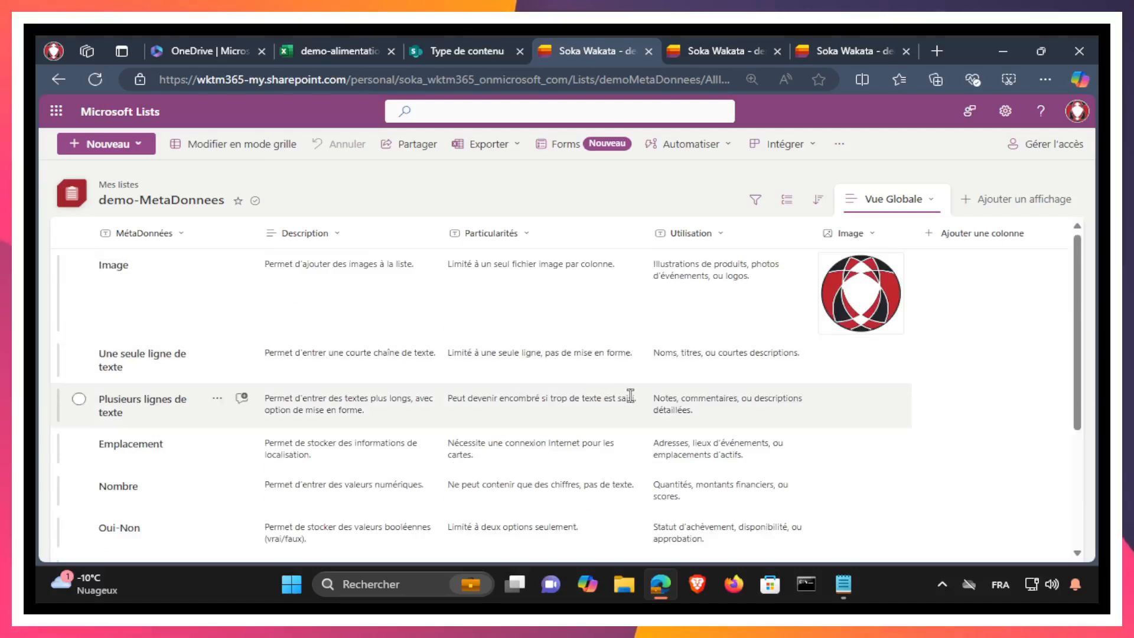